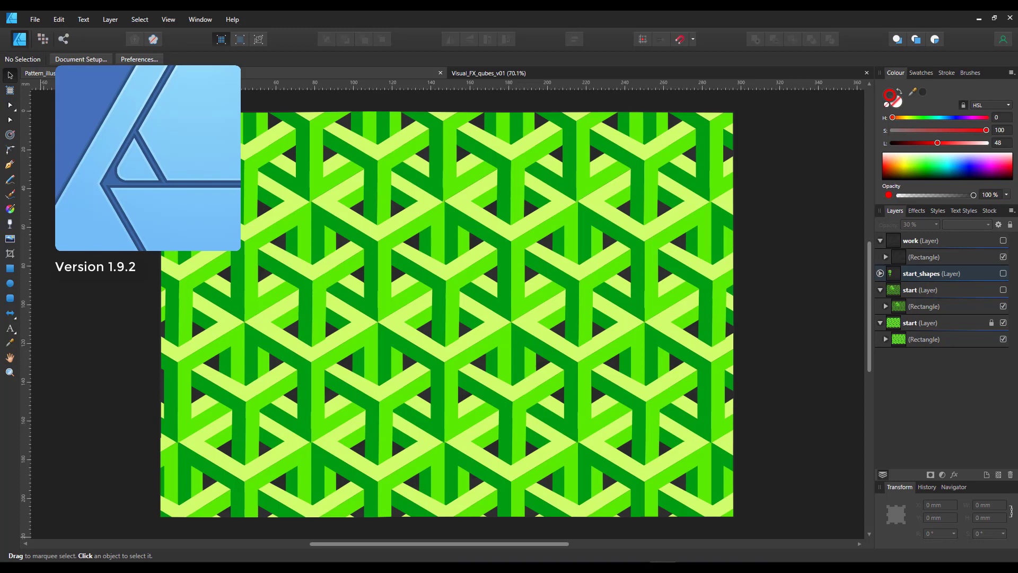
Set the pattern group in the start layer to 30% opacity and show the hidden group above it.
left_click(959, 339)
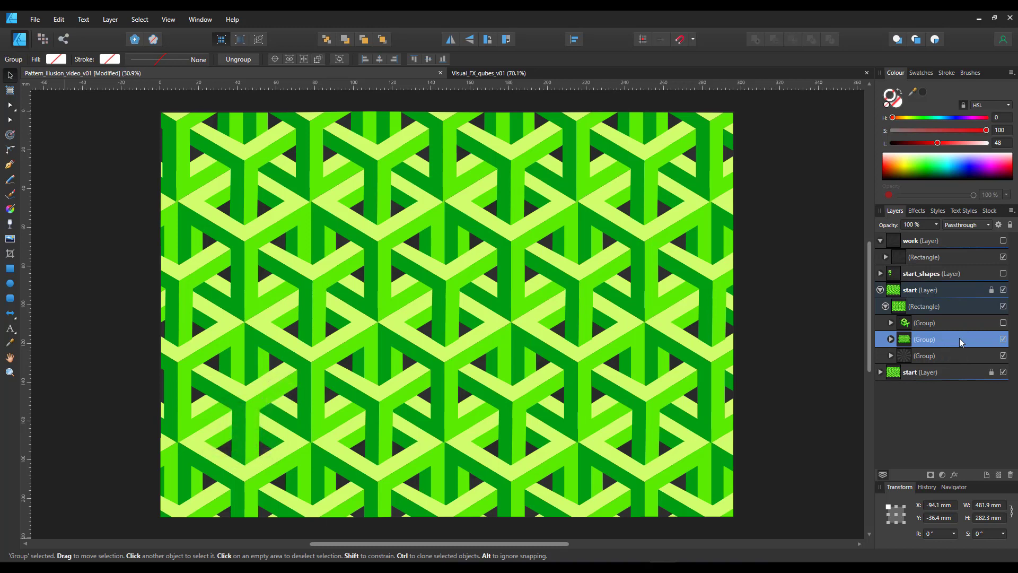
key("3")
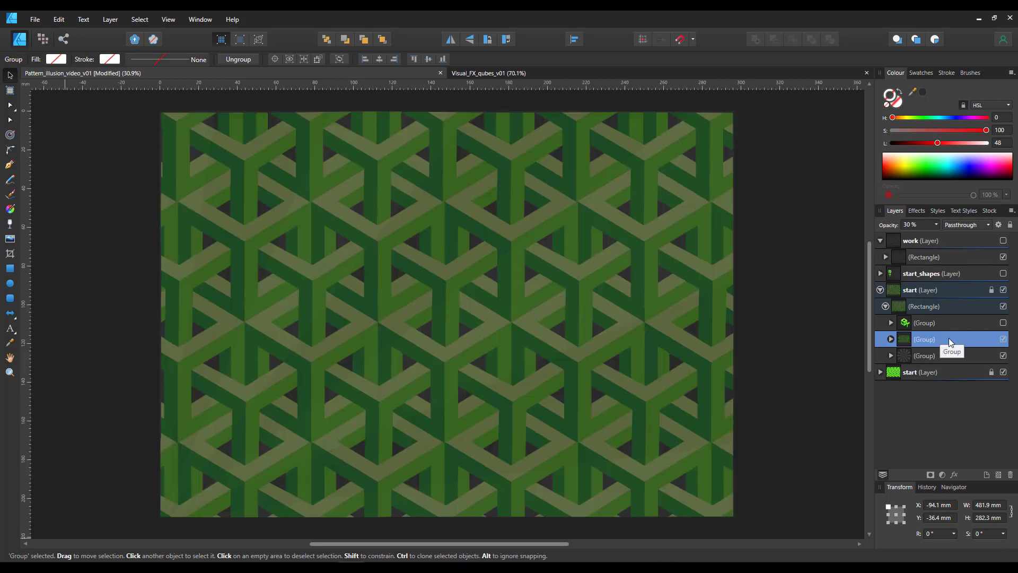
left_click(1003, 323)
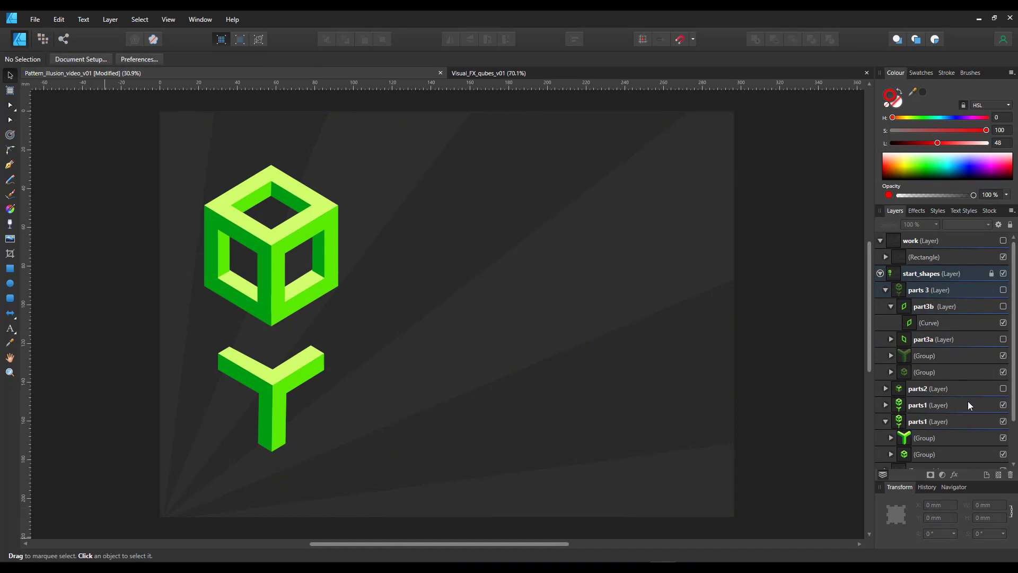
Show the parts2 and parts 3 layers and switch the highlighted cube face from part3a to part3b with its curve.
left_click(1003, 389)
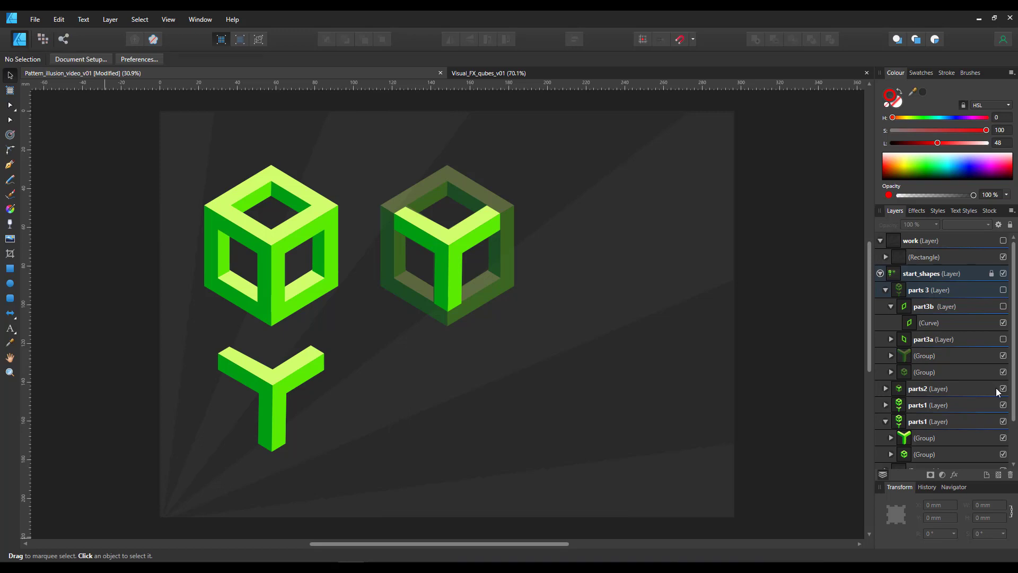
left_click(1003, 291)
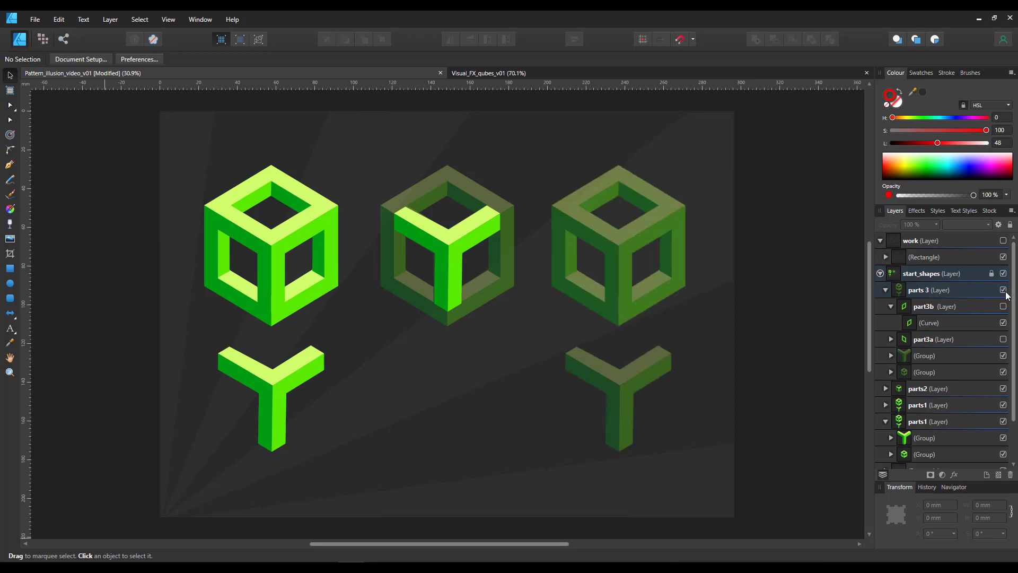
left_click(1003, 339)
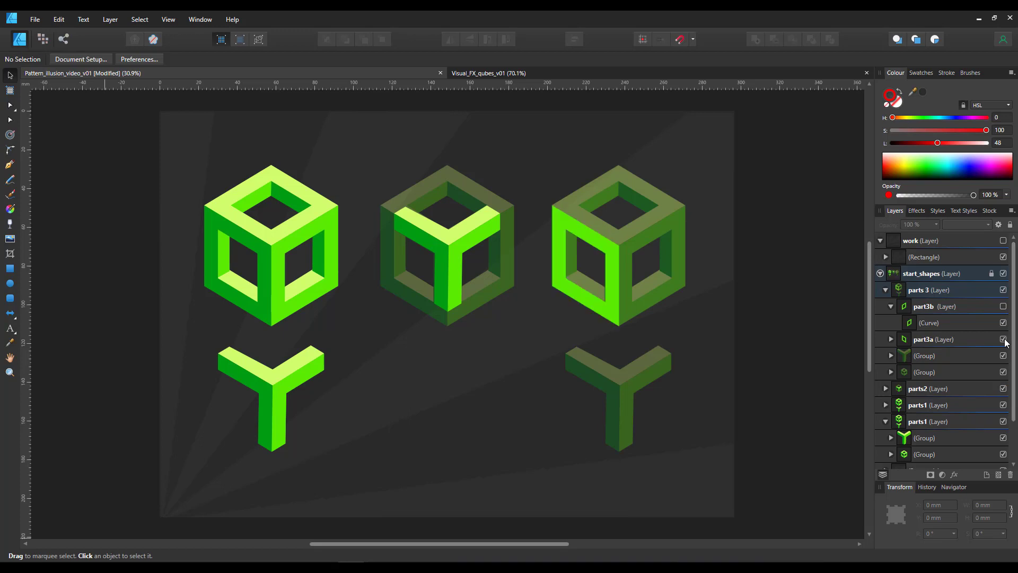
left_click(1003, 323)
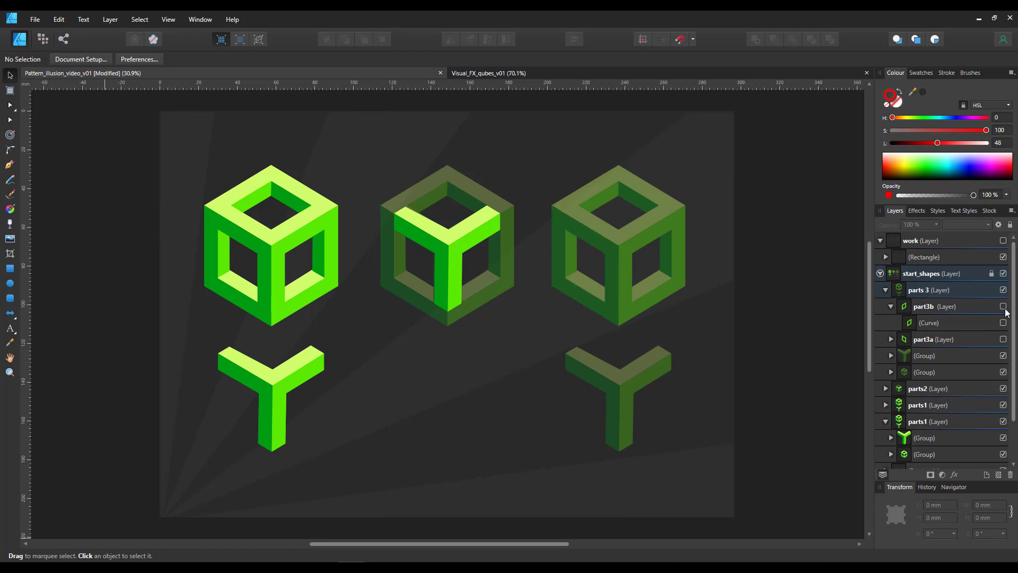
left_click(1004, 307)
left_click(1003, 306)
left_click(1004, 323)
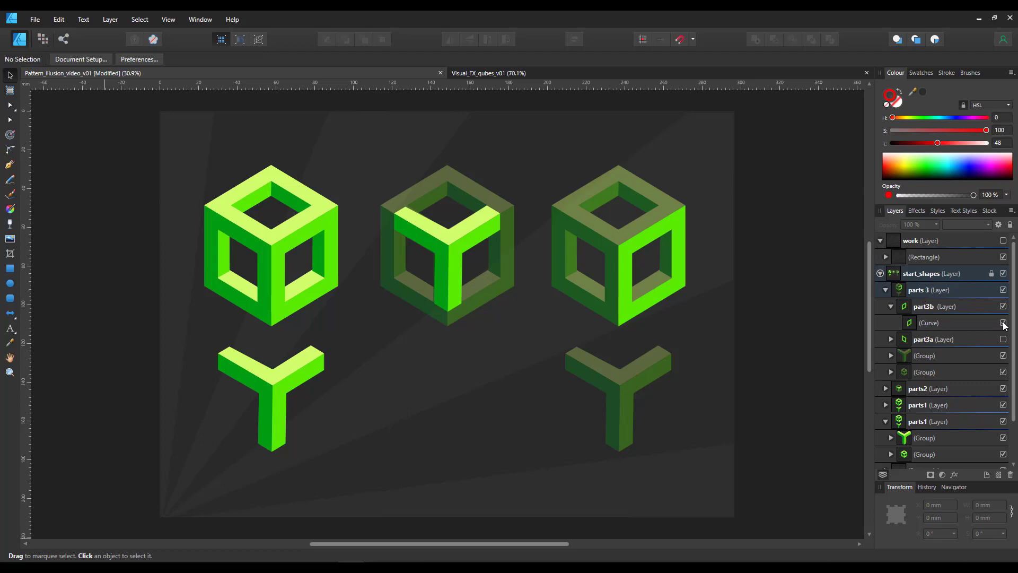
Draw a rectangle about 63 mm wide and 86 mm high on the work layer, group it and create a symbol from it.
left_click_drag(403, 414, 527, 246)
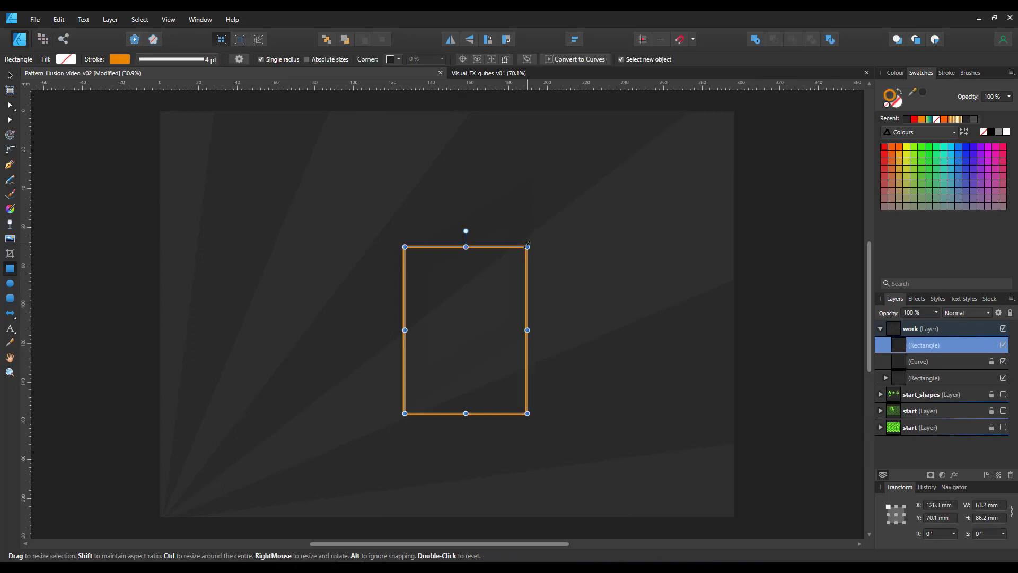
key("ctrl+g")
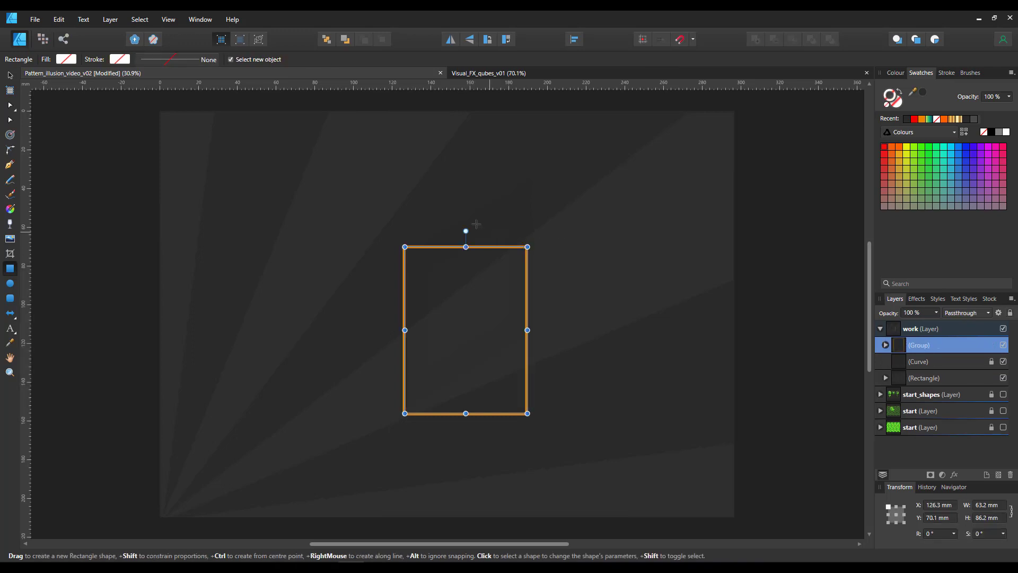
left_click(150, 23)
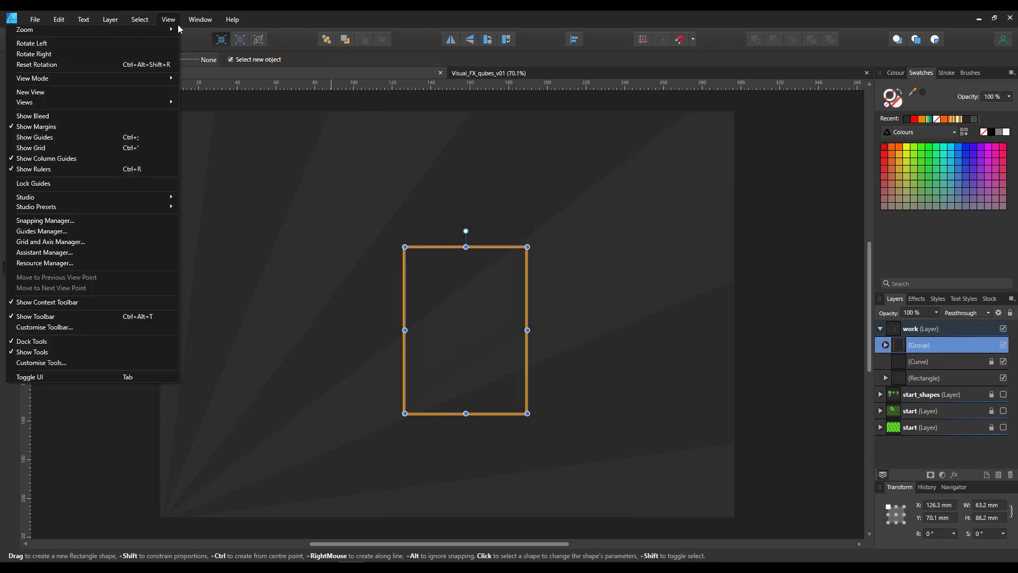
mouse_move(85, 197)
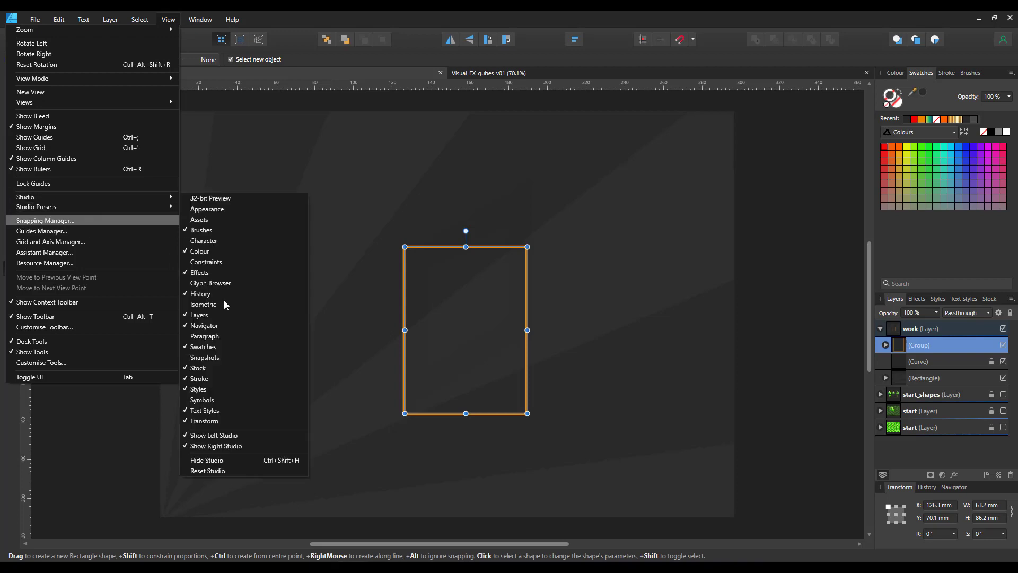
left_click(202, 400)
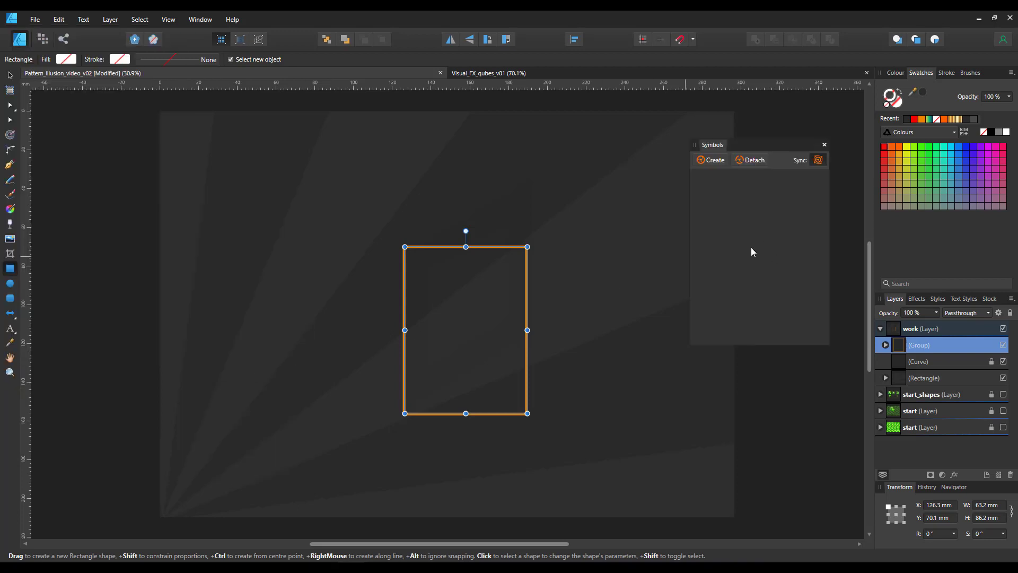
left_click(722, 162)
Set the rectangle's stroke to 40 pt with sharp mitre corners and align it to the inside.
left_click(165, 60)
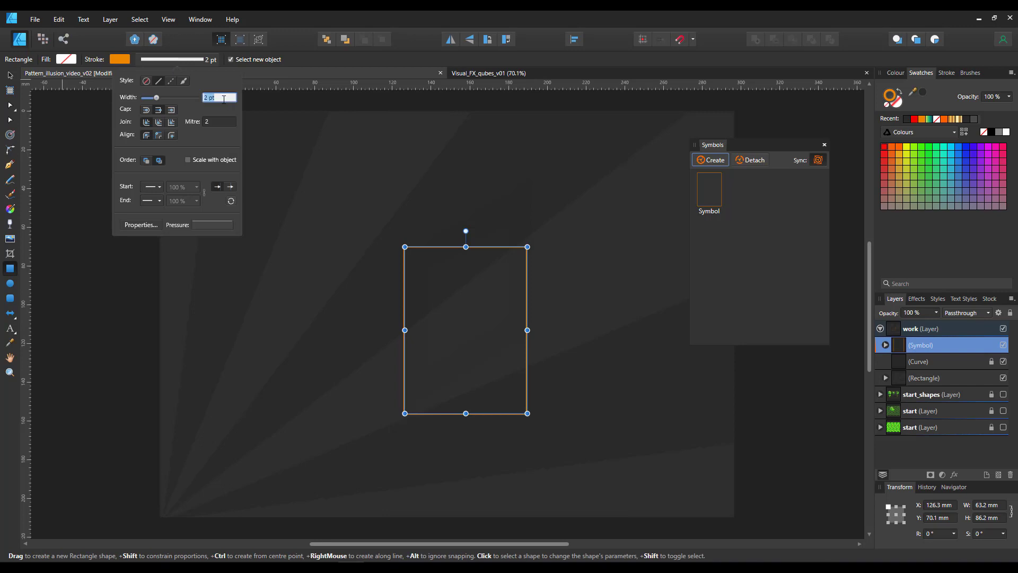
type("3")
key("BackSpace")
type("40")
key("Return")
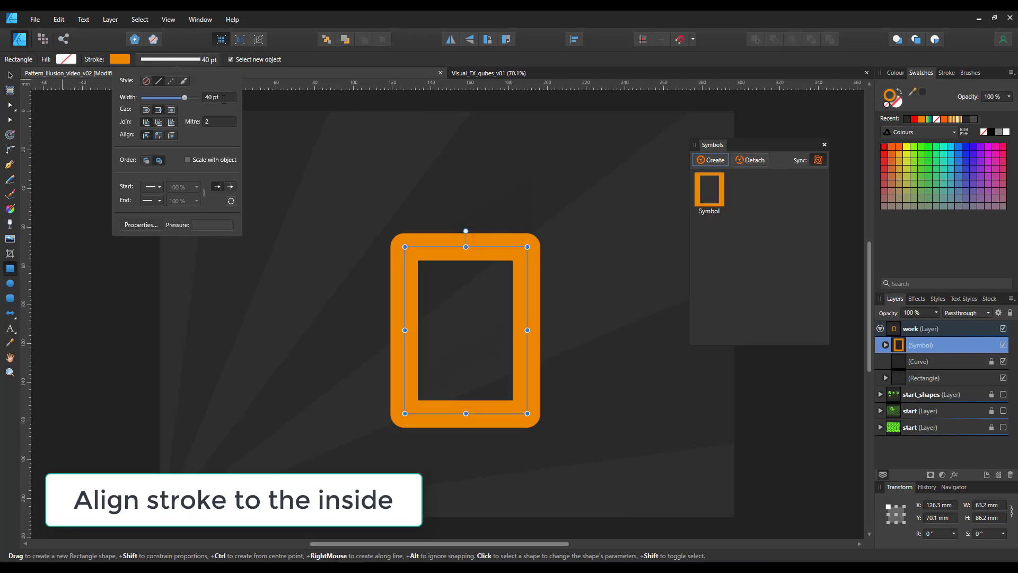
left_click(171, 123)
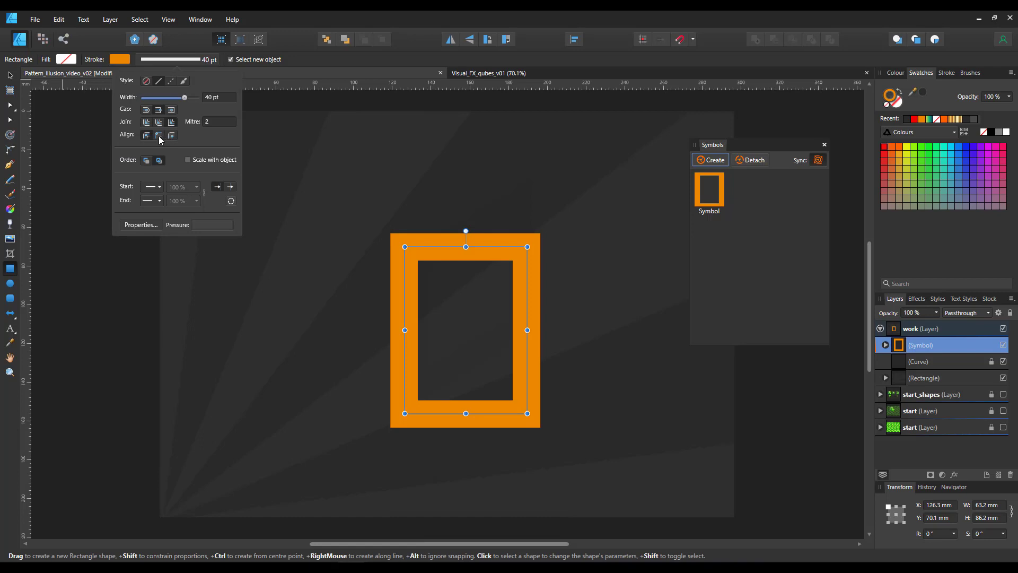
left_click(160, 137)
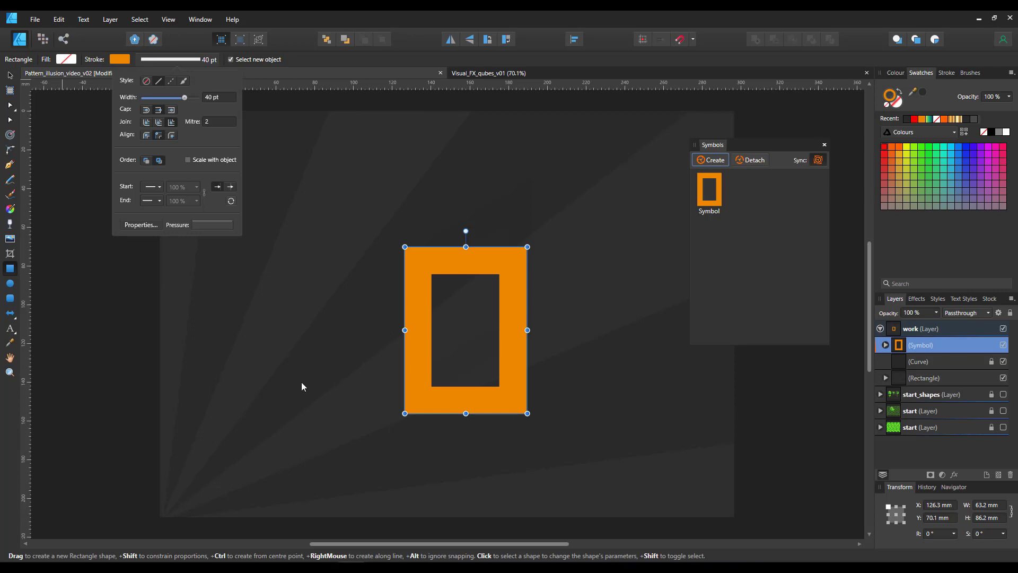
Shear the symbol vertically by about 31° with its right edge raised, and keep its stroke width at 40 pt.
key("v")
left_click_drag(537, 323, 530, 248)
left_click(175, 59)
left_click(209, 98)
type("40.")
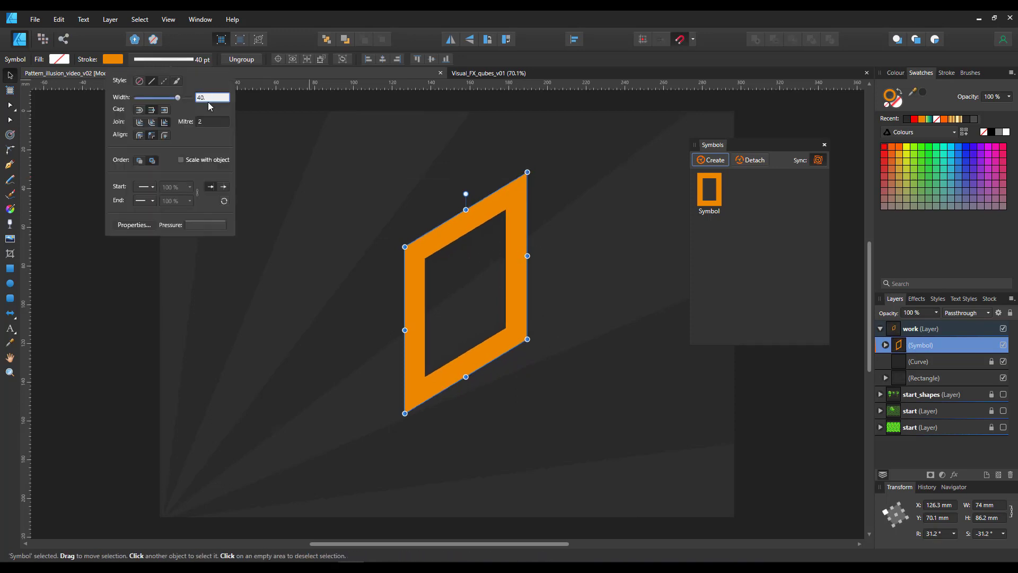
key("Return")
Duplicate the slanted rectangle inside the symbol, flip the copy horizontally and place it alongside as the cube's left face.
left_click(886, 345)
left_click(929, 361)
key("ctrl+j")
left_click(451, 39)
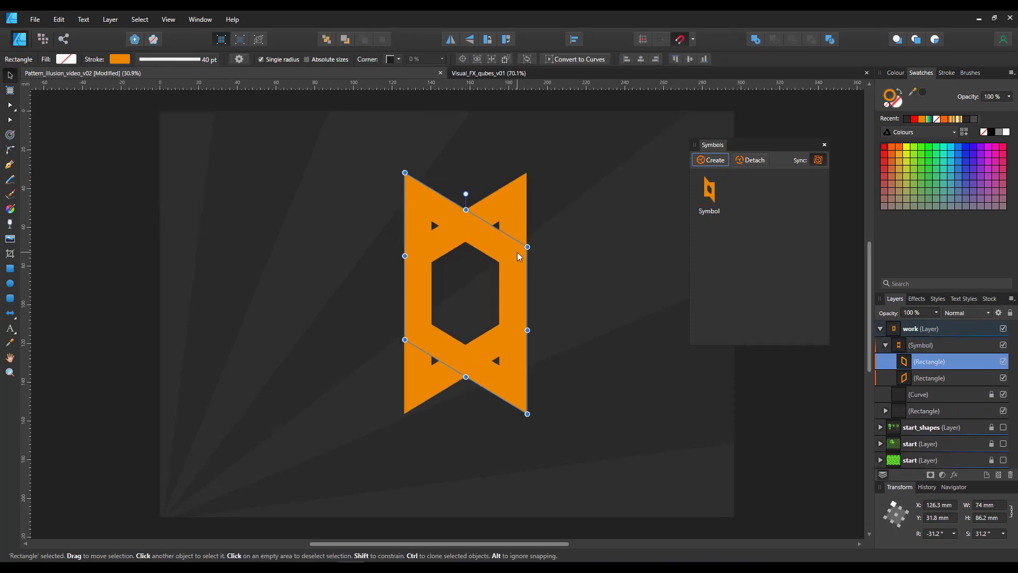
left_click_drag(520, 257, 398, 256)
Duplicate the left face, convert the copy to curves and reshape its corners into the cube's top face.
key("ctrl+j")
left_click(575, 59)
left_click_drag(542, 325, 392, 425)
left_click_drag(527, 339, 405, 98)
Move the three cube faces toward the page centre and reduce the cube's overall height to about 146 mm.
key("v")
key("ctrl+a")
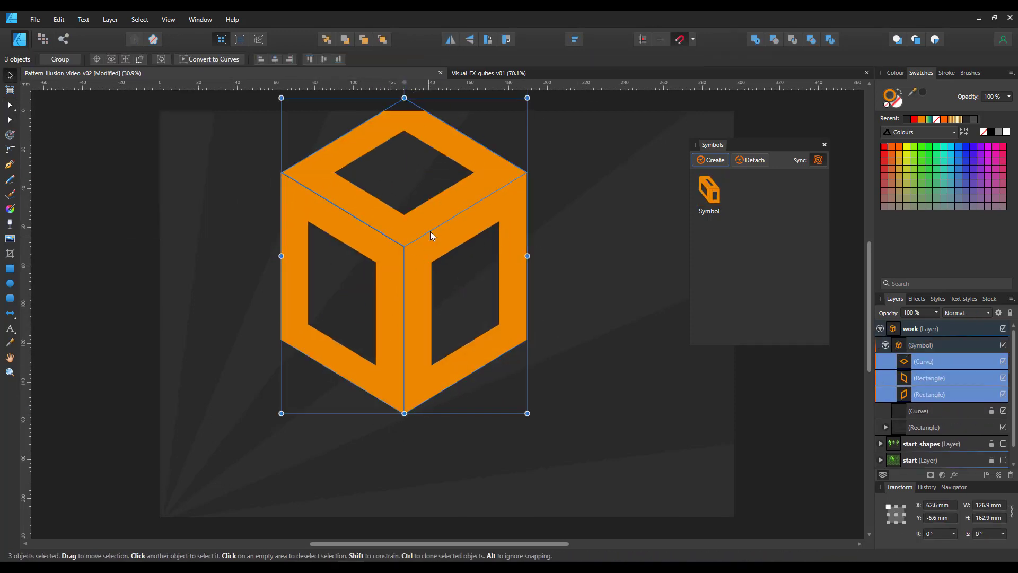
left_click_drag(431, 231, 474, 276)
left_click_drag(448, 142, 448, 177)
left_click_drag(439, 268, 439, 243)
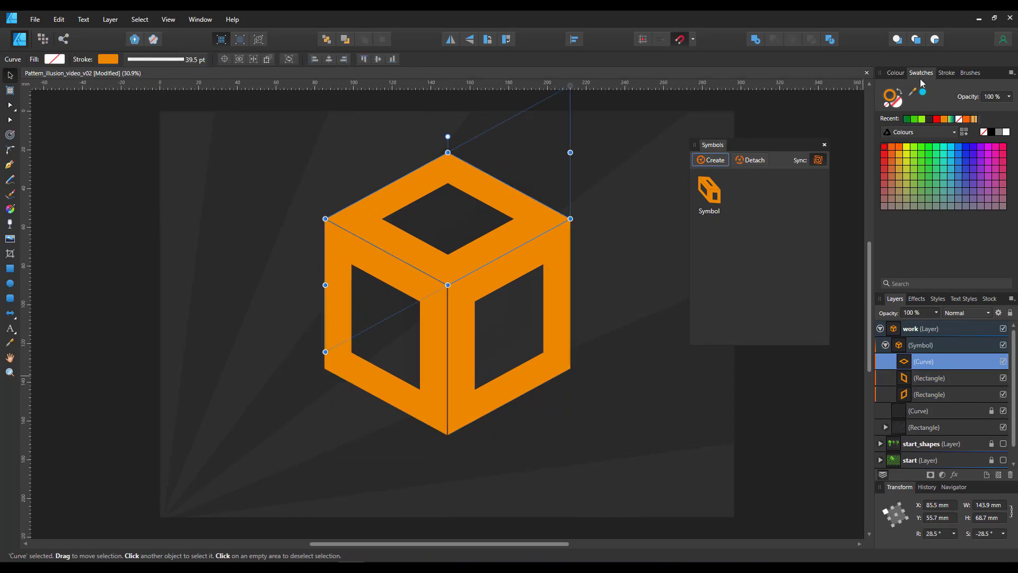
Recolour the top face bright cyan (HSL 190, 90, 50) and the two side faces in darker shades of it.
left_click(922, 92)
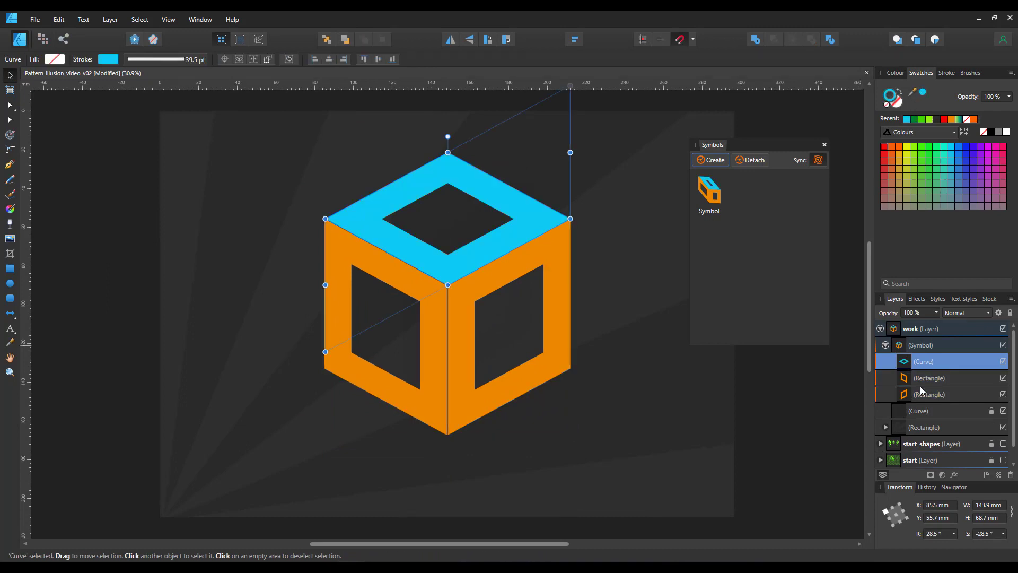
left_click(929, 378)
left_click(895, 72)
left_click(923, 92)
mouse_move(939, 143)
left_mouse_down()
mouse_move(917, 143)
mouse_move(926, 143)
left_mouse_up()
left_click(929, 306)
left_click(923, 91)
Group the three cube faces and detach them from their current symbol.
left_click(916, 273)
left_click(915, 306, "shift")
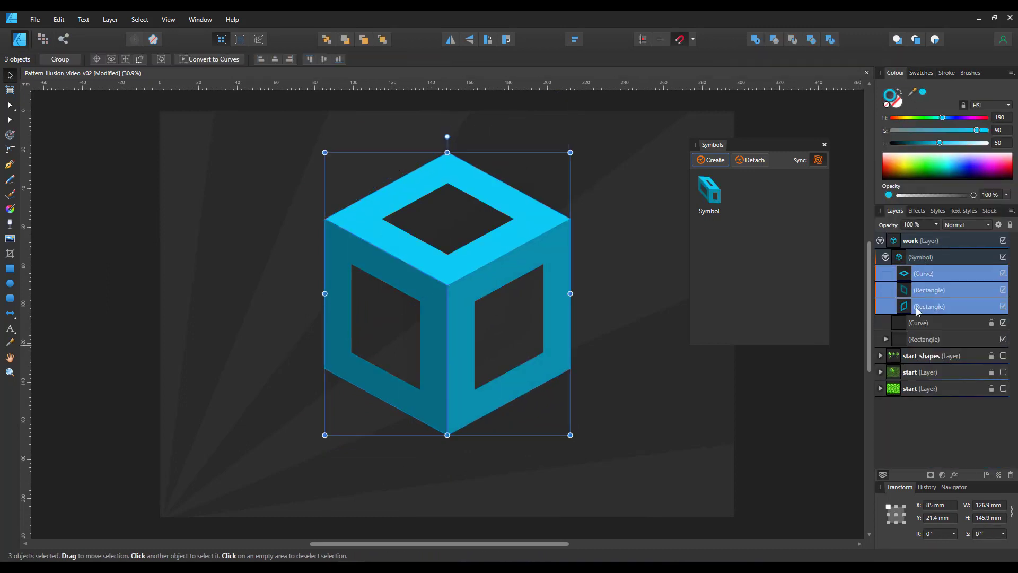
key("ctrl+g")
left_click(915, 256)
left_click(750, 159)
Delete the old symbol and create a new symbol from the cube group.
right_click(712, 191)
left_click(662, 210)
key("Return")
left_click(715, 162)
Copy the right face inside the symbol's group, send the copy behind it and offset it up and left as an inner edge.
left_click(885, 257)
left_click(891, 274)
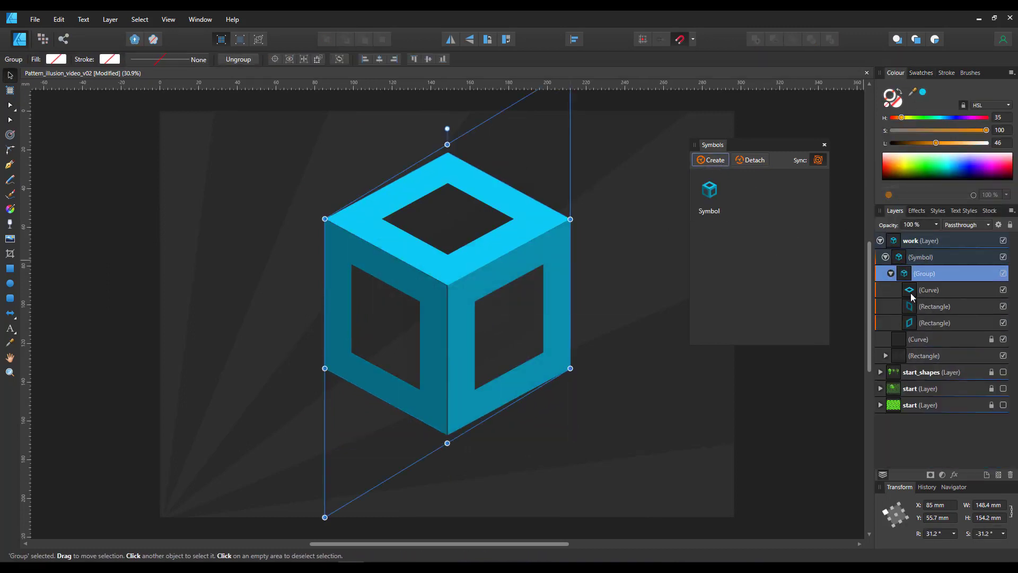
left_click(916, 322)
key("ctrl+c")
key("ctrl+v")
key("ctrl+[")
left_click_drag(515, 269, 489, 256)
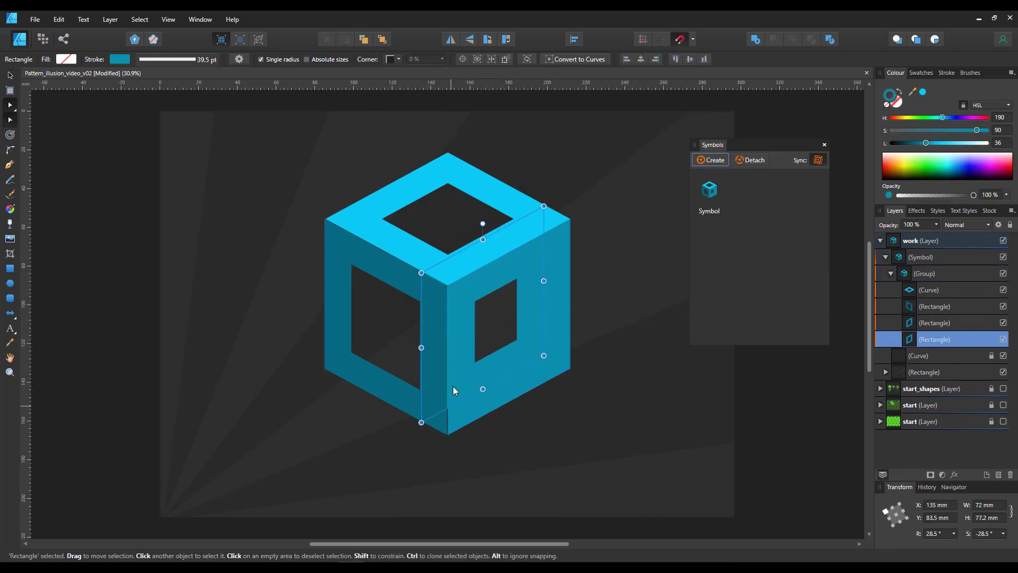
Convert the offset copy to curves, add nodes along the cube's centre edge and pull its left corners out to the left opening.
key("ctrl+Return")
key("a")
left_click(447, 408)
left_click(447, 258)
left_click_drag(403, 255, 432, 440)
left_click_drag(420, 422, 351, 352)
Replace the inner shape's upper corner nodes with lower ones and raise its middle node to the top opening's back corner.
left_click(352, 235)
left_click(544, 233)
left_click_drag(554, 218, 326, 177)
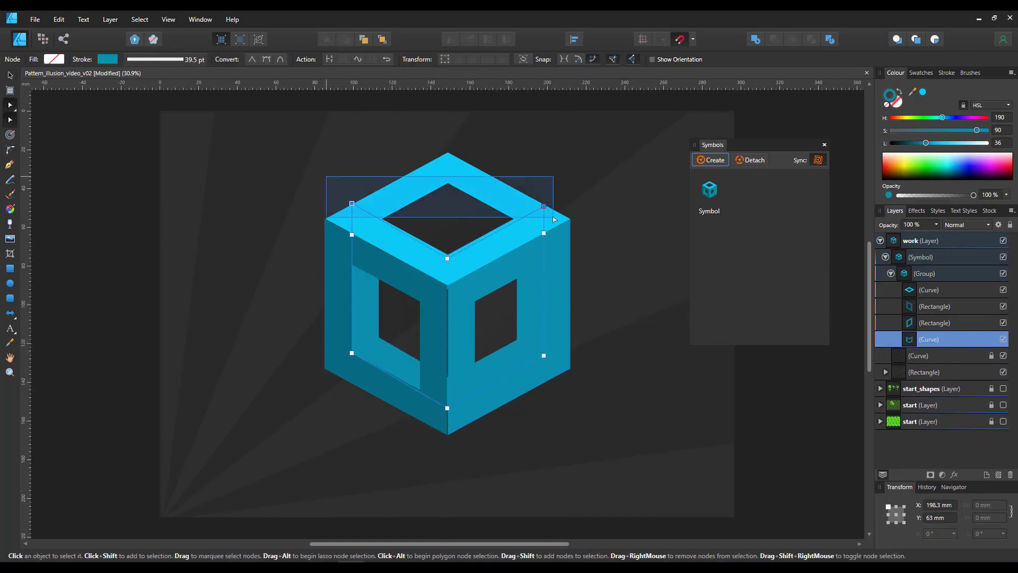
key("Delete")
left_click_drag(447, 259, 448, 182)
Darken the inner shape's stroke to lightness 16 and expand the stroke into a filled shape.
left_click_drag(926, 142, 907, 144)
left_click(110, 19)
left_click(31, 293)
Duplicate the inner shape, subtract a rectangle covering the cube's left half from the copy and delete its surplus nodes.
key("ctrl+j")
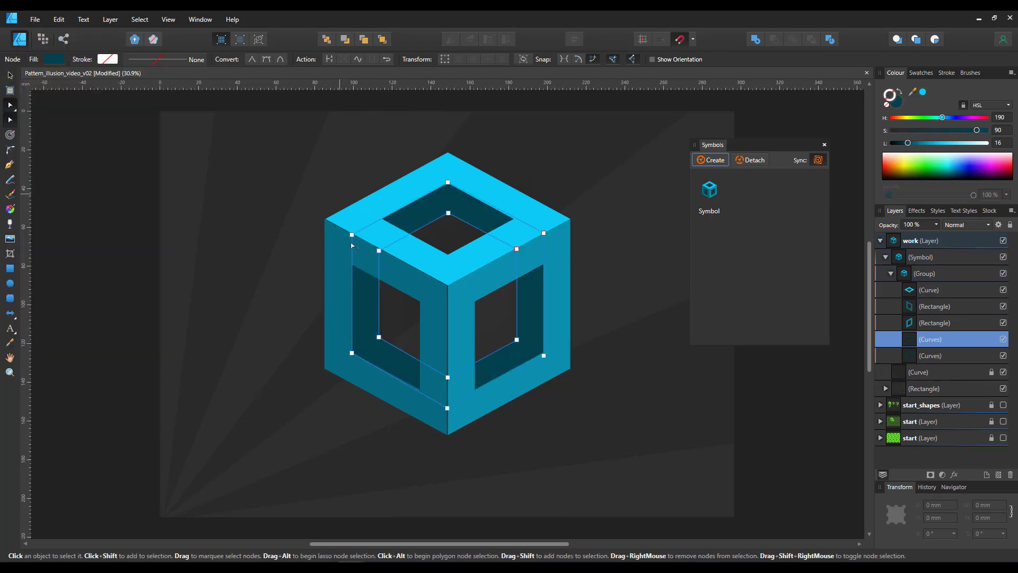
key("m")
left_click_drag(324, 167, 448, 439)
key("v")
left_click(930, 355, "shift")
left_click(774, 39)
left_click(10, 105)
key("Delete")
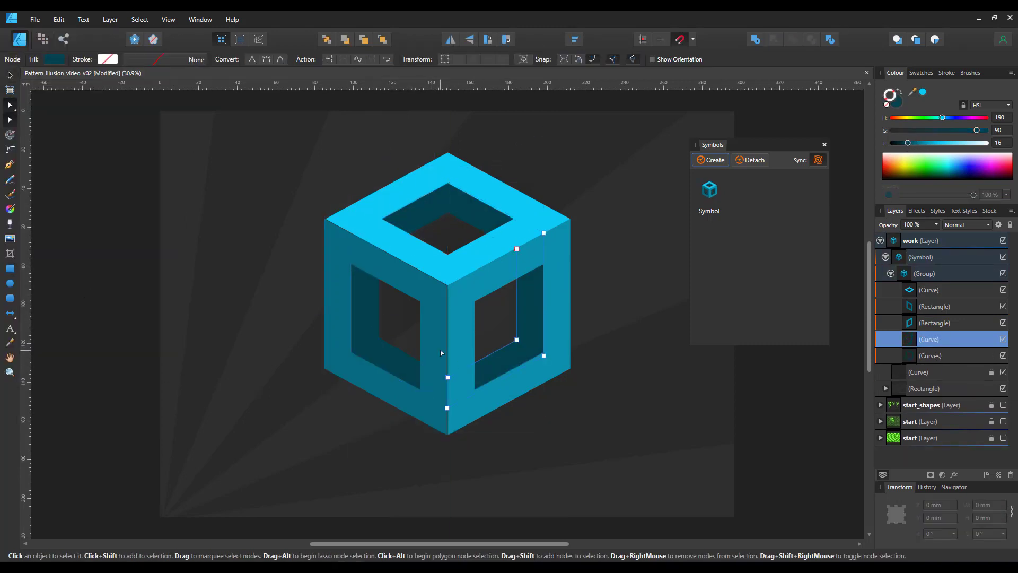
Duplicate the right inner piece and delete the lower centre nodes of one copy so only the vertical wall remains.
key("ctrl+j")
left_click(929, 355)
left_click_drag(380, 348, 467, 424)
key("Delete")
Fill the right inner wall with the left face's colour and the right inner floor with the top face's colour.
key("i")
left_click(434, 308)
left_click(929, 339)
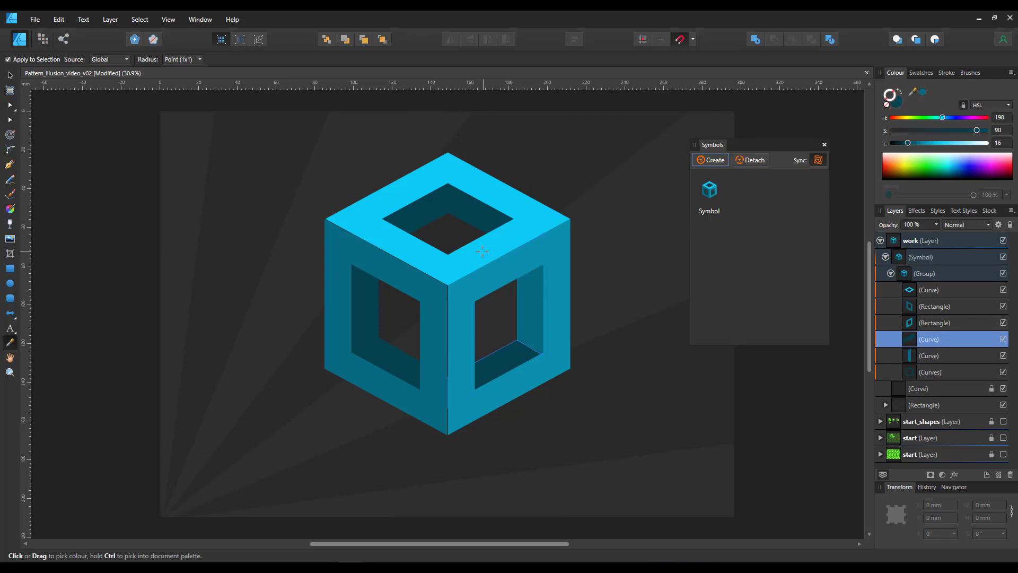
left_click(424, 257)
Subtract a rectangle covering the cube's right half from the remaining dark inner shape.
key("v")
left_click(423, 227)
key("m")
left_click_drag(571, 153, 447, 423)
key("v")
left_click(429, 224, "shift")
left_click(774, 39)
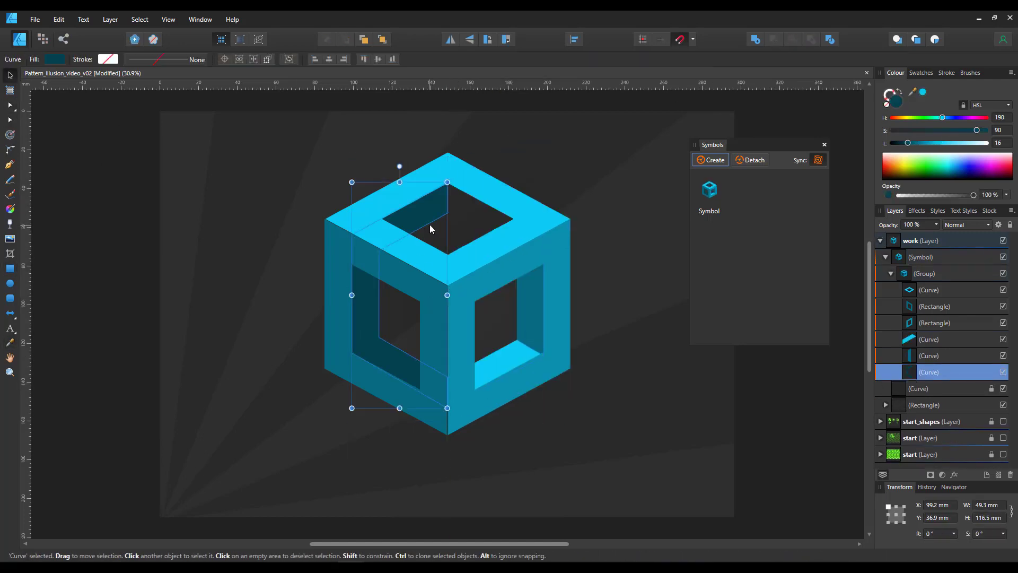
Duplicate the left inner shape twice and delete the lower nodes of one copy, leaving the strip in the top opening.
key("a")
key("ctrl+j")
key("ctrl+j")
left_click_drag(318, 308, 455, 441)
key("Delete")
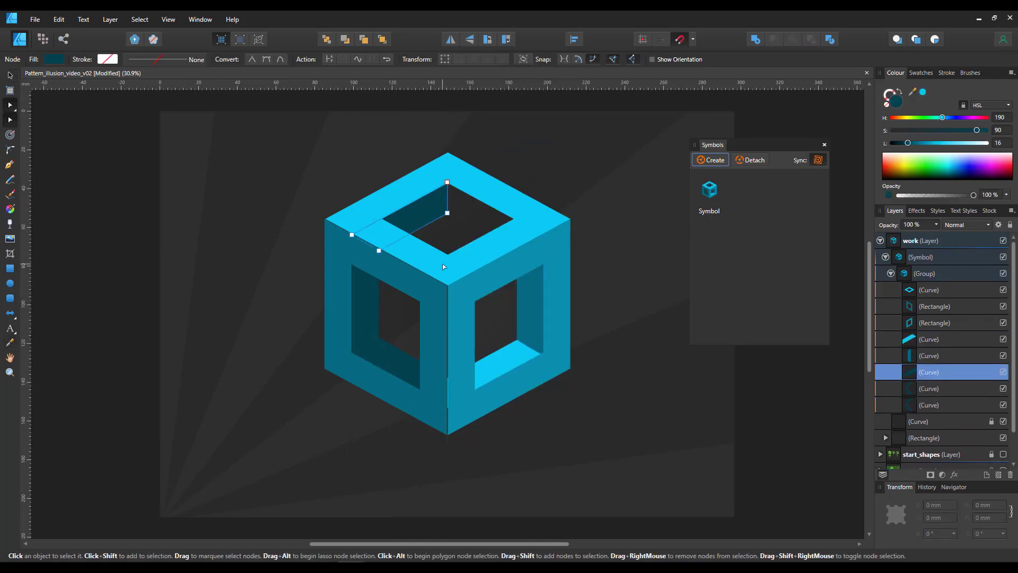
Fill the top-opening strip and left inner wall with the right face's colour and the left inner floor with the top face's colour.
key("i")
left_click(459, 293)
key("v")
left_click(361, 304)
key("a")
key("i")
left_click(456, 392)
left_click(403, 374)
key("i")
left_click(432, 265)
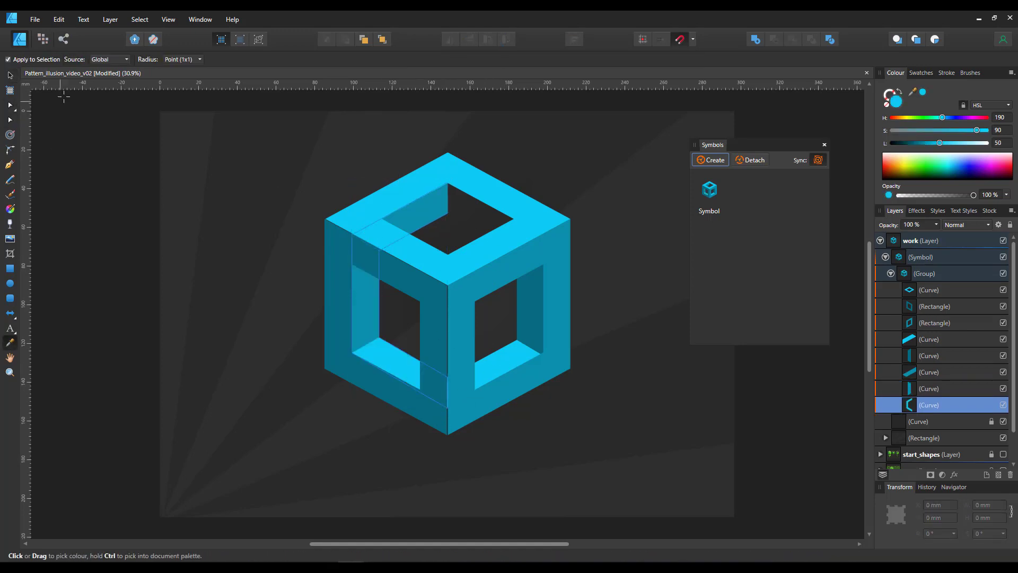
Duplicate the strip inside the top opening and mirror the copy to the opening's right side.
left_click(427, 209)
key("ctrl+j")
left_click_drag(352, 216, 546, 234)
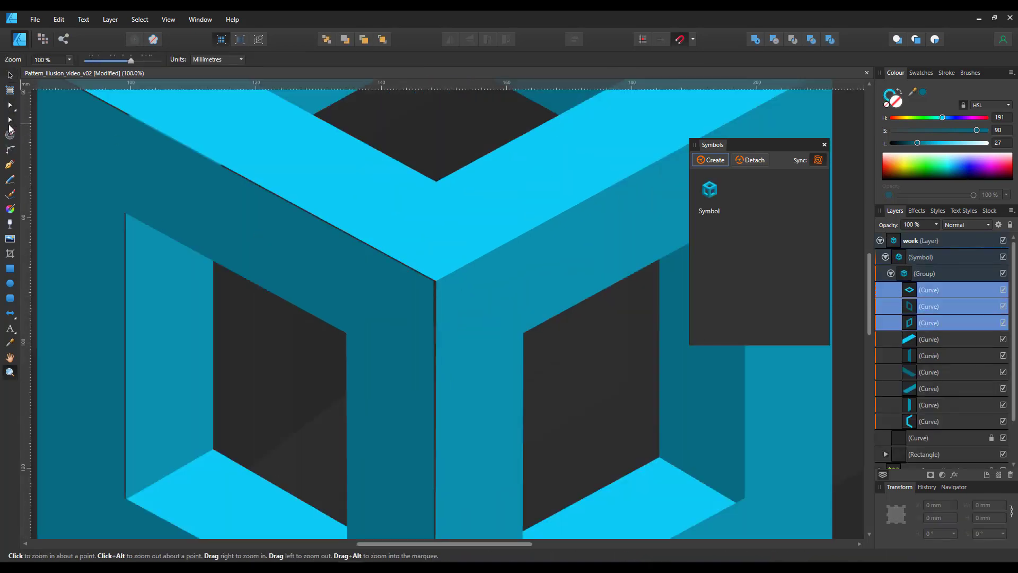
Align the nodes of the outer faces and left inner pieces to close the thin gaps between them.
left_click(9, 121)
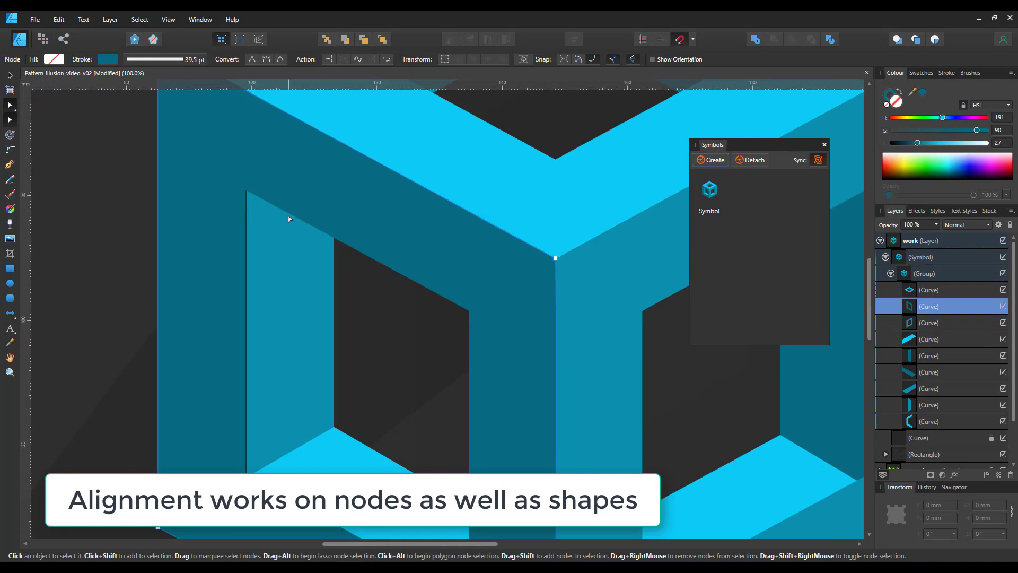
left_click(929, 404)
left_click(929, 421, "shift")
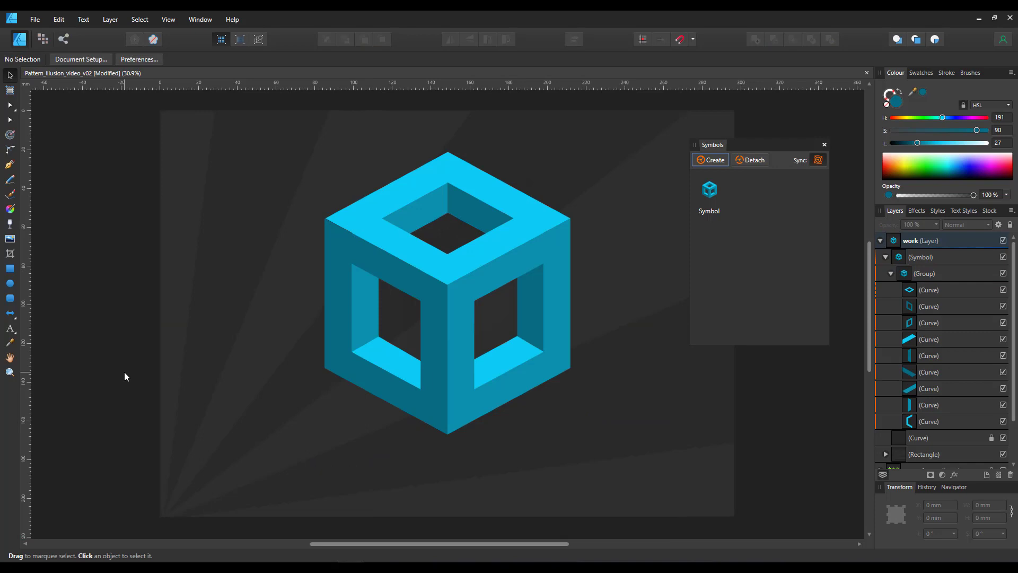
Duplicate the cube group inside the symbol, paste the copied outline curve, and nest the duplicate group inside that curve as a clipping shape.
key("a")
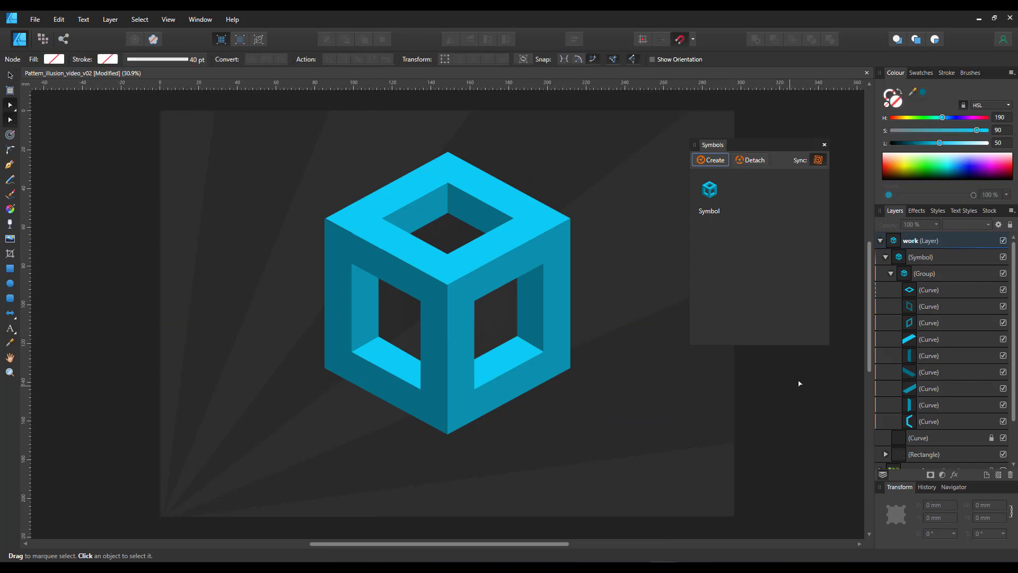
left_click(939, 280)
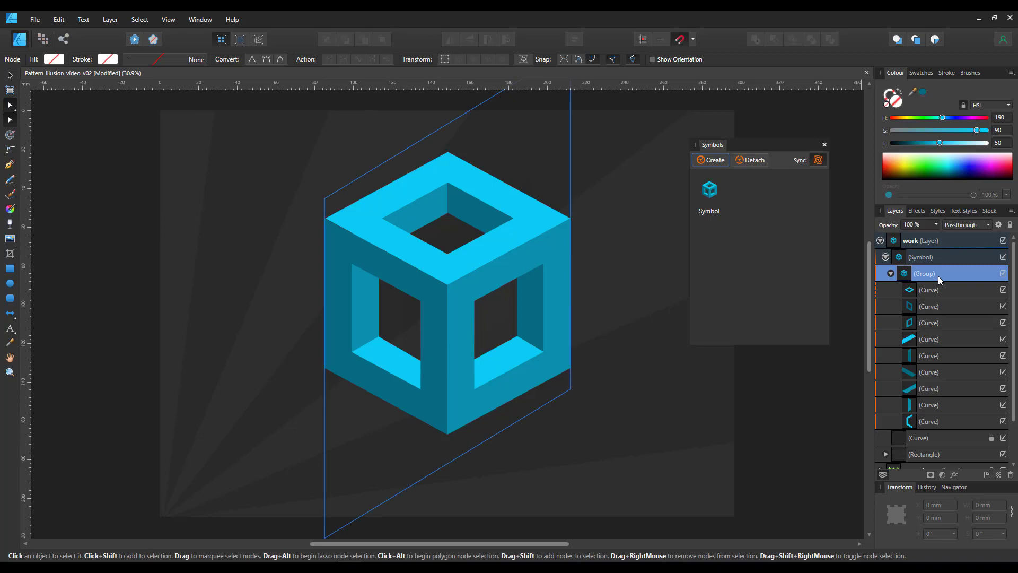
key("ctrl+j")
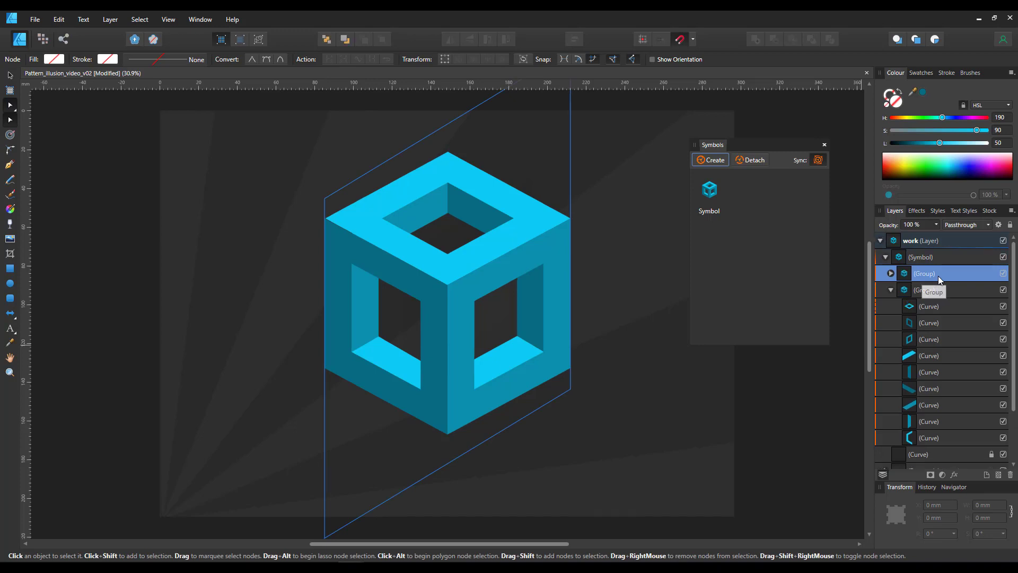
key("ctrl+v")
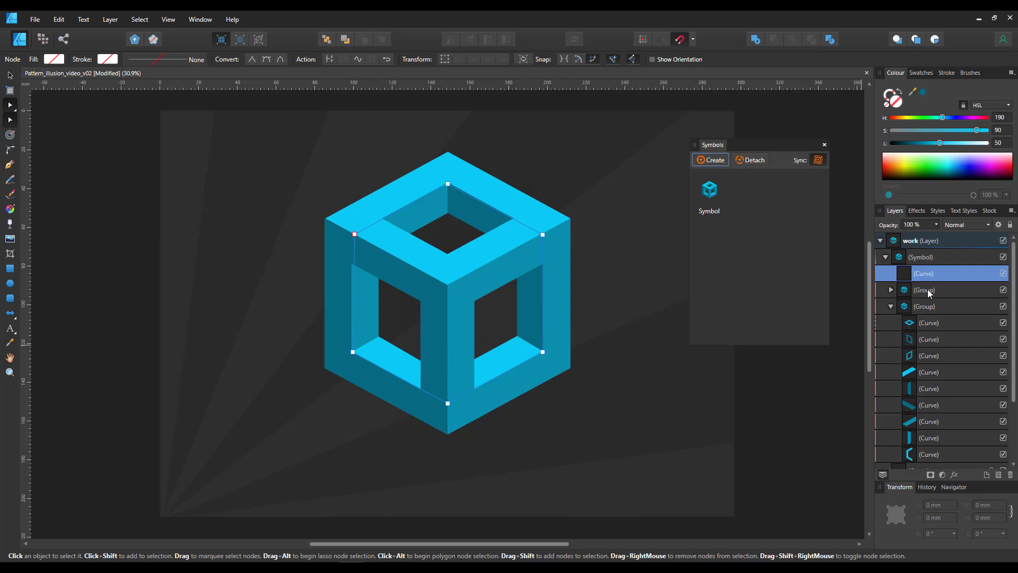
left_click(924, 293)
left_click_drag(925, 280, 924, 279)
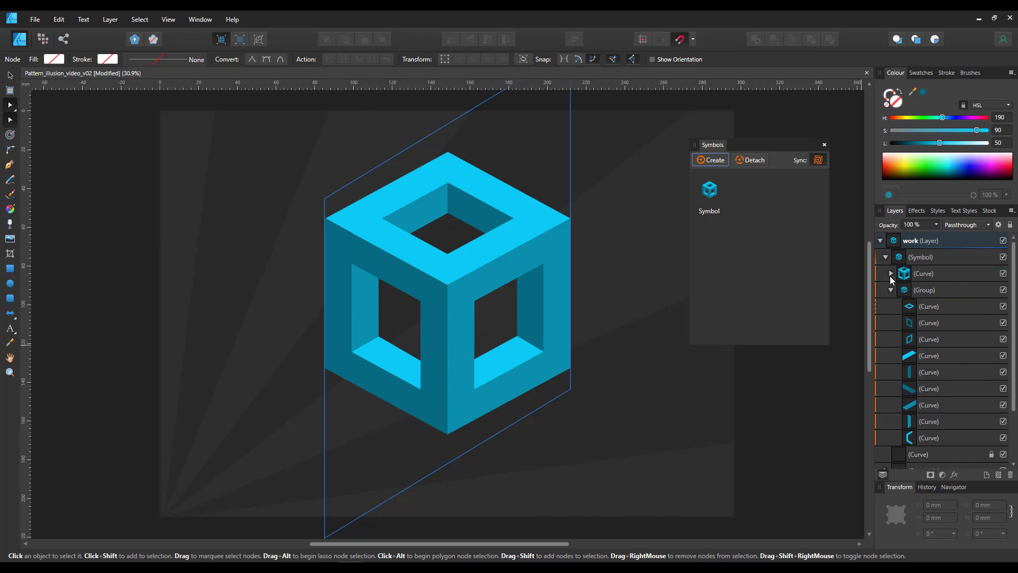
Delete the six inner-wall curves from the clipped group, keeping only the cube's three outer faces.
left_click(891, 274)
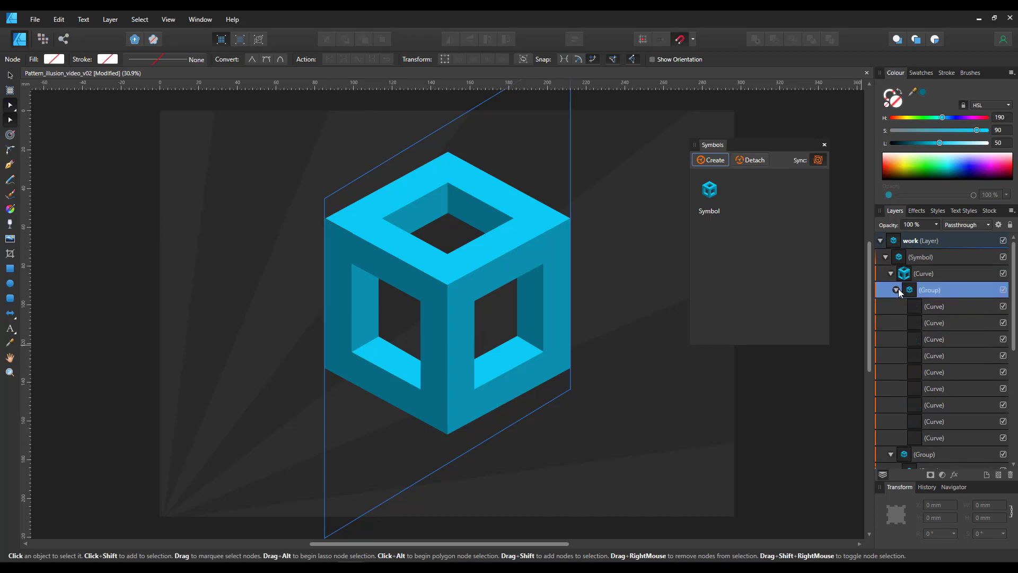
left_click(935, 360)
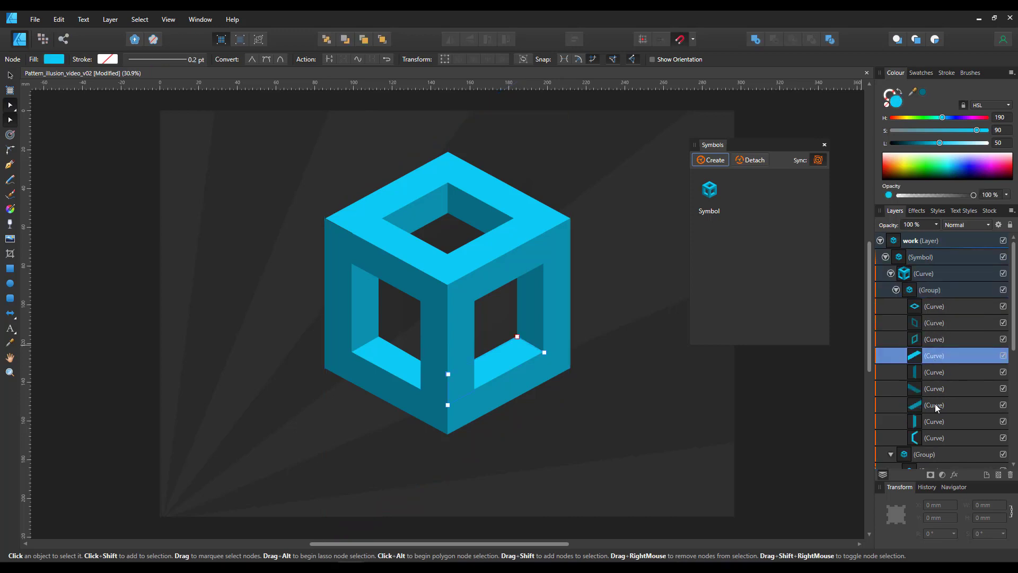
left_click(936, 438, "shift")
key("Delete")
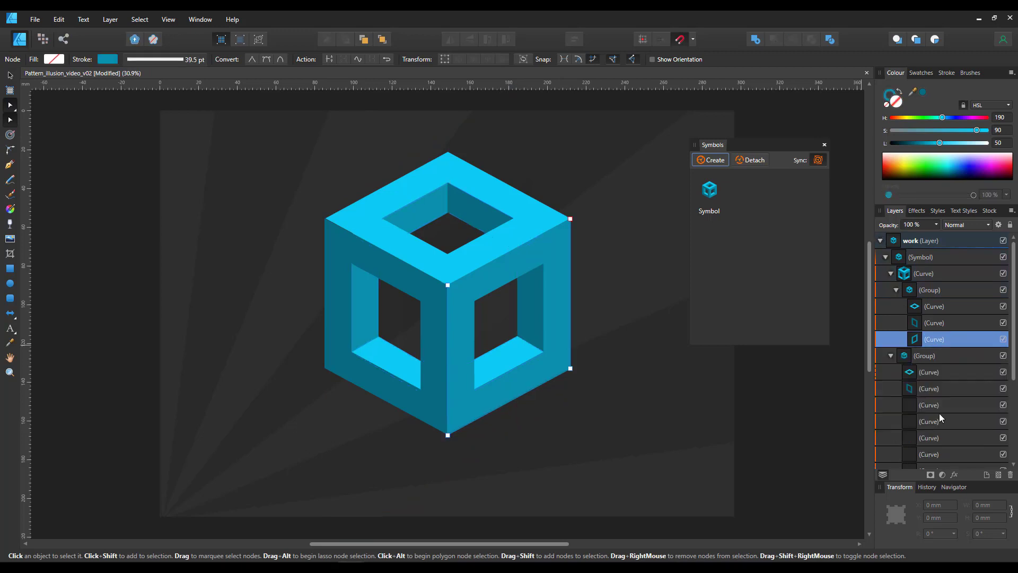
Toggle the full cube group's visibility to check the clipped Y-shaped piece, and move that piece diagonally down and right of the cube's centre.
left_click(1001, 357)
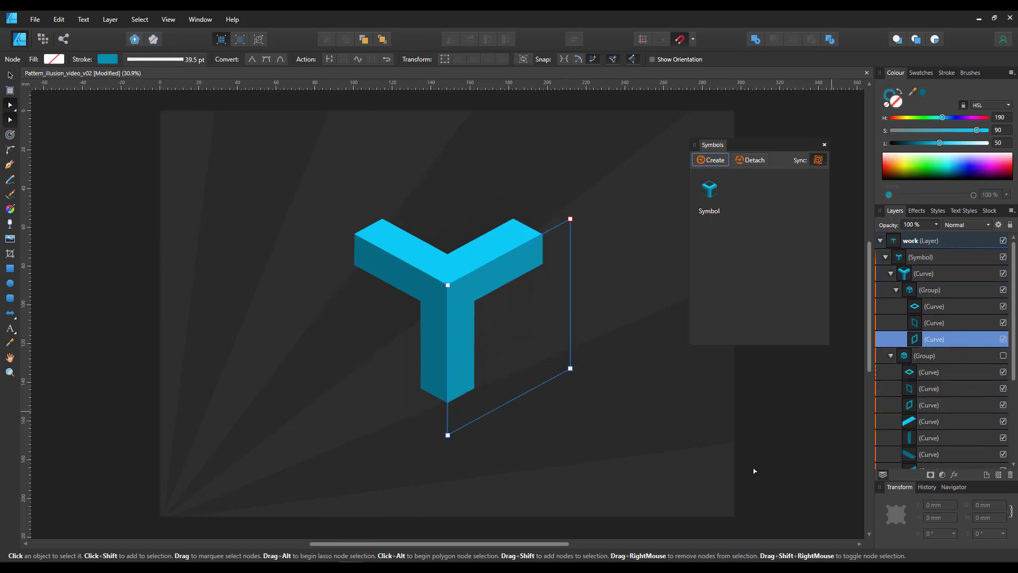
left_click(791, 460)
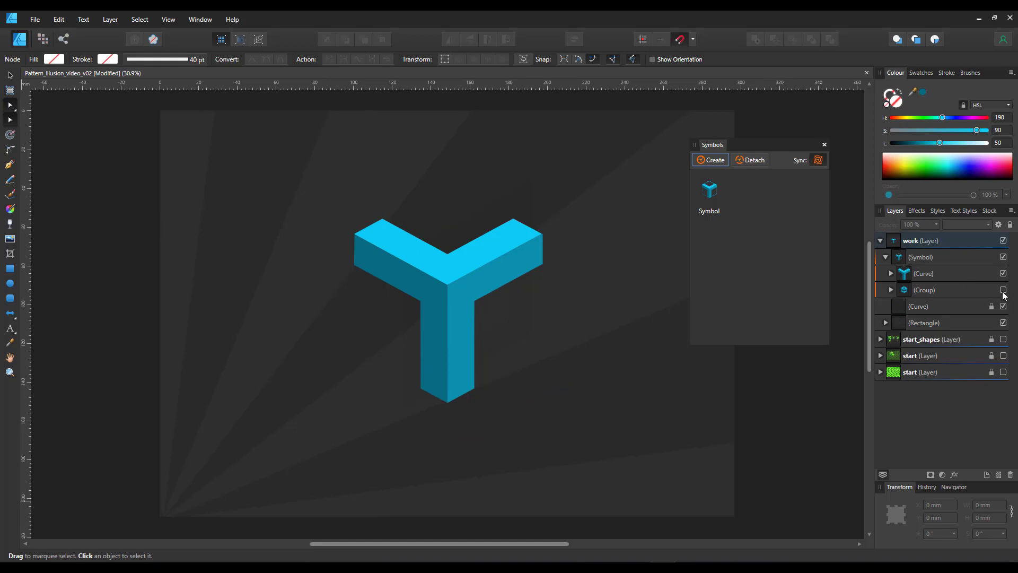
left_click(1003, 292)
left_click(1003, 290)
left_click(934, 275)
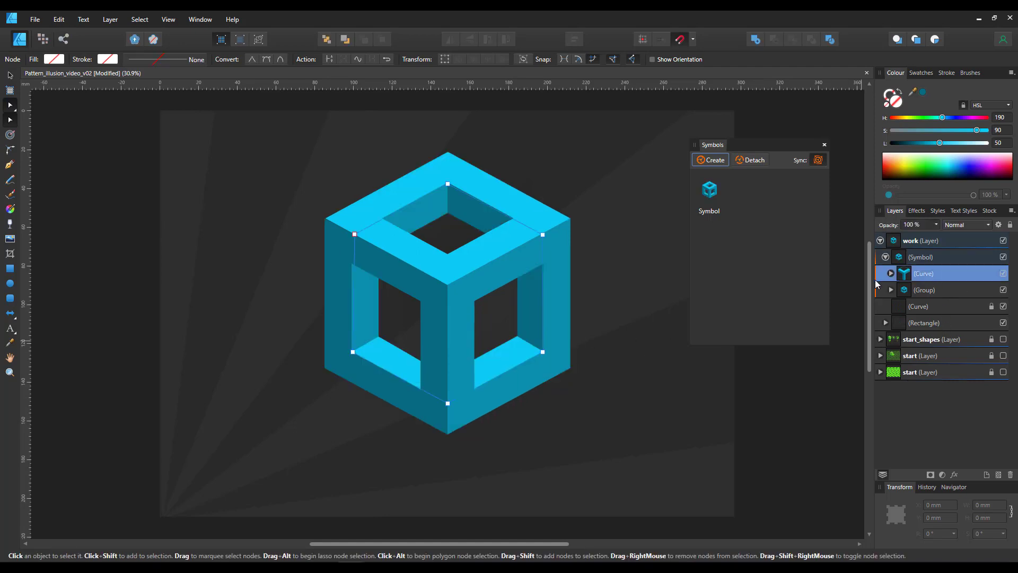
left_click_drag(499, 268, 621, 337)
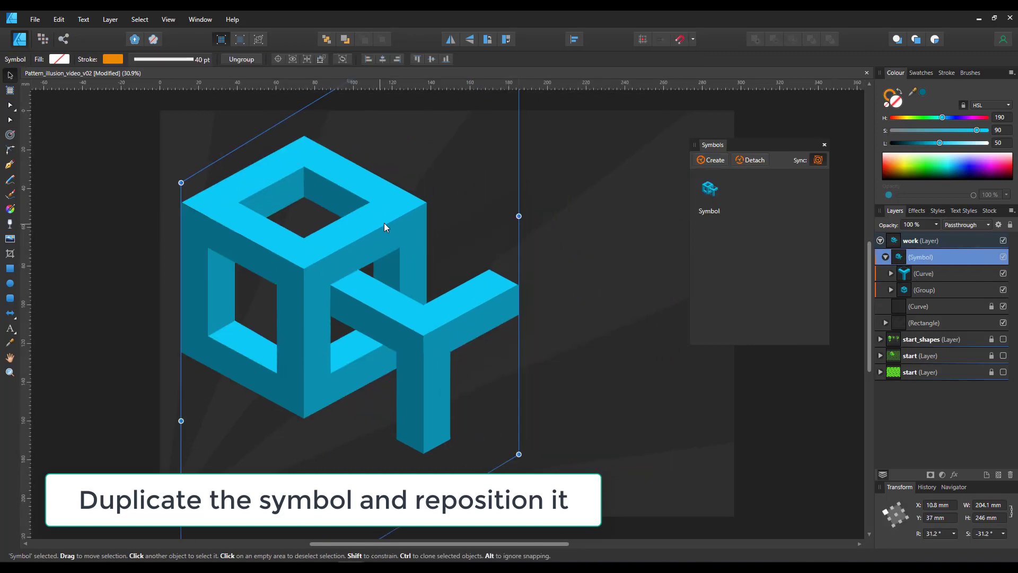
Duplicate the symbol about 127 mm to the right and both symbols into a lower row offset by half a cube, sending the copies backward.
left_click_drag(356, 293, 603, 294, "ctrl")
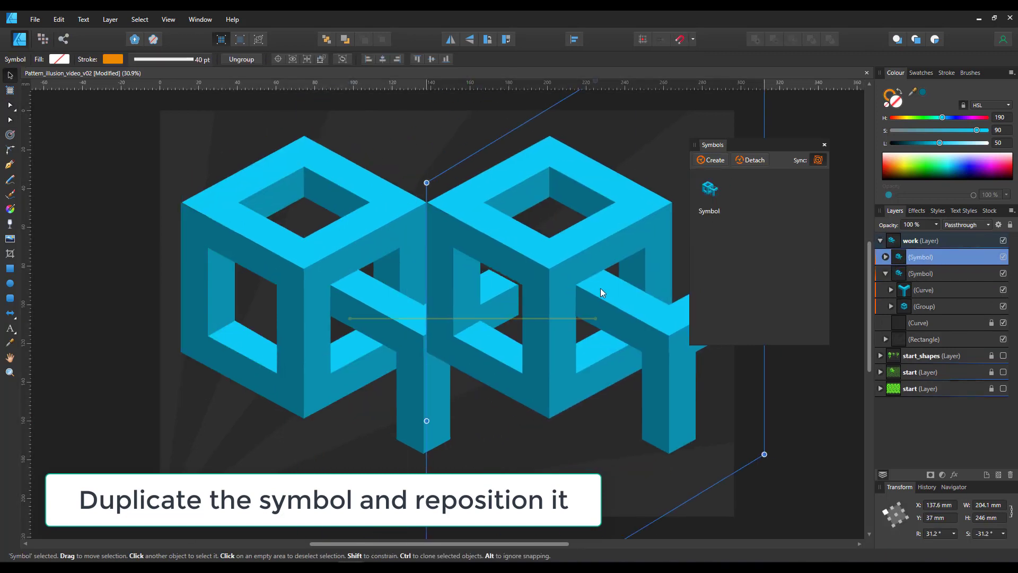
key("ctrl+[")
left_click(395, 246, "shift")
left_click_drag(396, 245, 519, 460, "ctrl")
key("ctrl+[")
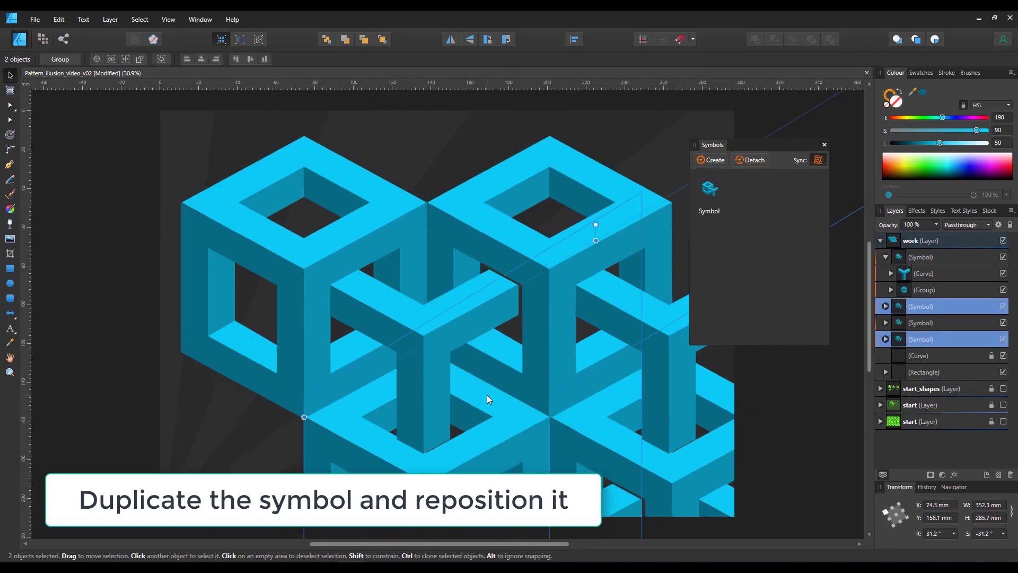
Shift the whole four-symbol pattern up and left, and reposition the Y-shaped piece at about X 81 mm, Y 35 mm to meet the cubes.
left_click(925, 264, "shift")
left_click_drag(515, 289, 491, 245)
double_click(388, 265)
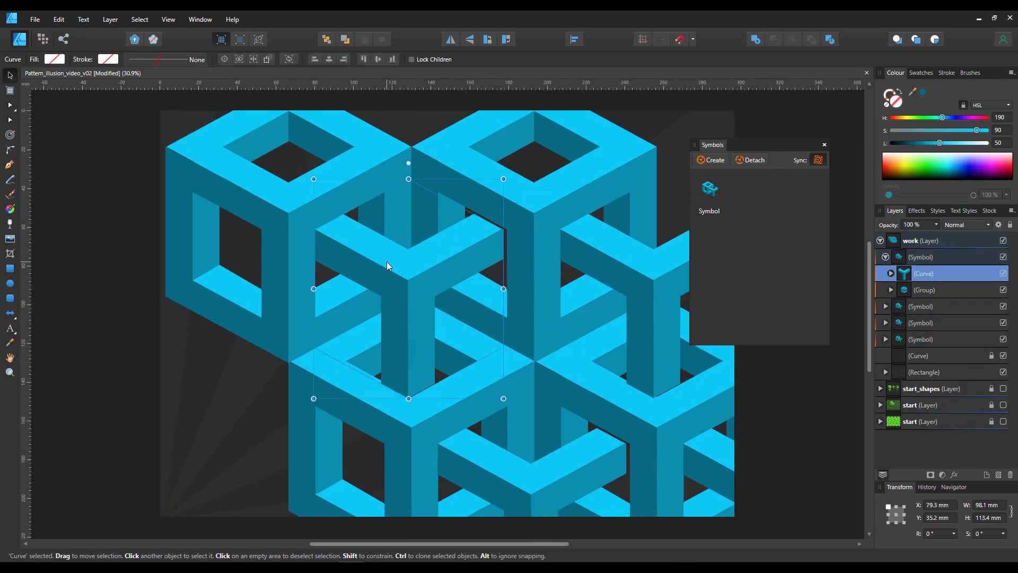
left_click_drag(389, 265, 414, 292)
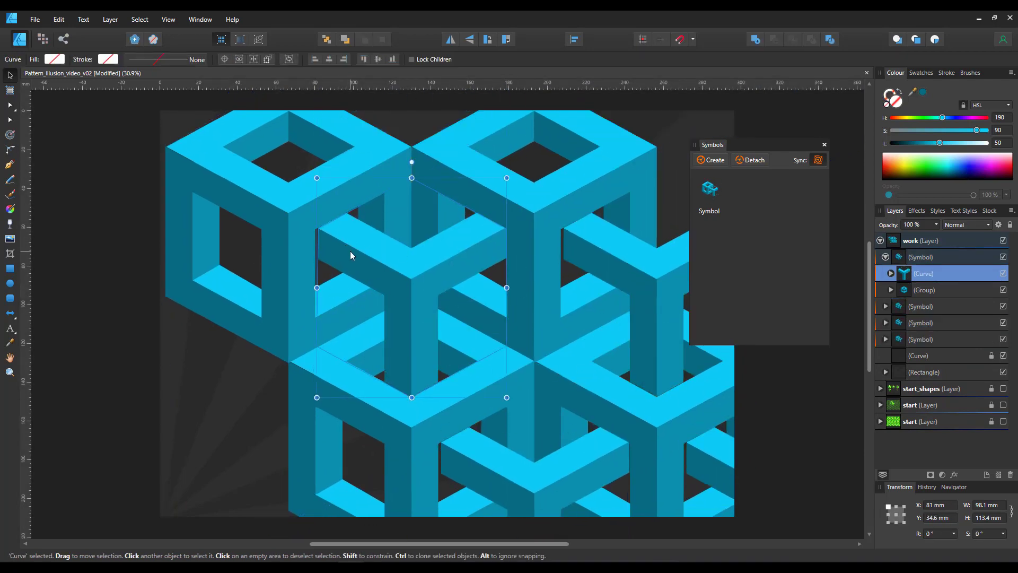
Adjust the edge node of the Y-shaped piece to close its gap with the neighbouring cube, and close the symbol library.
key("a")
scroll(340, 242, "up", 4)
left_click_drag(266, 200, 259, 203)
key("ctrl+0")
key("ctrl+d")
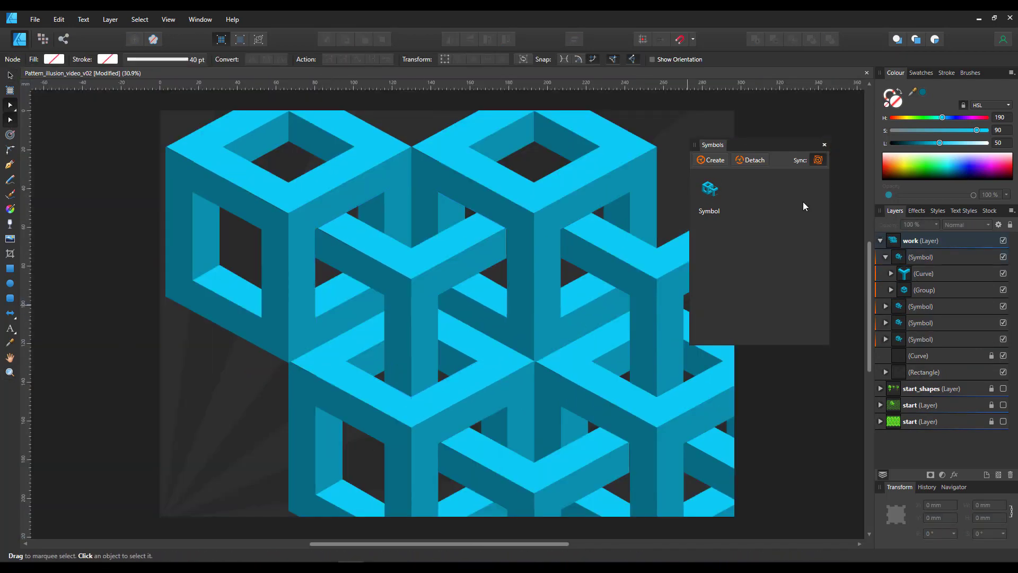
left_click(824, 144)
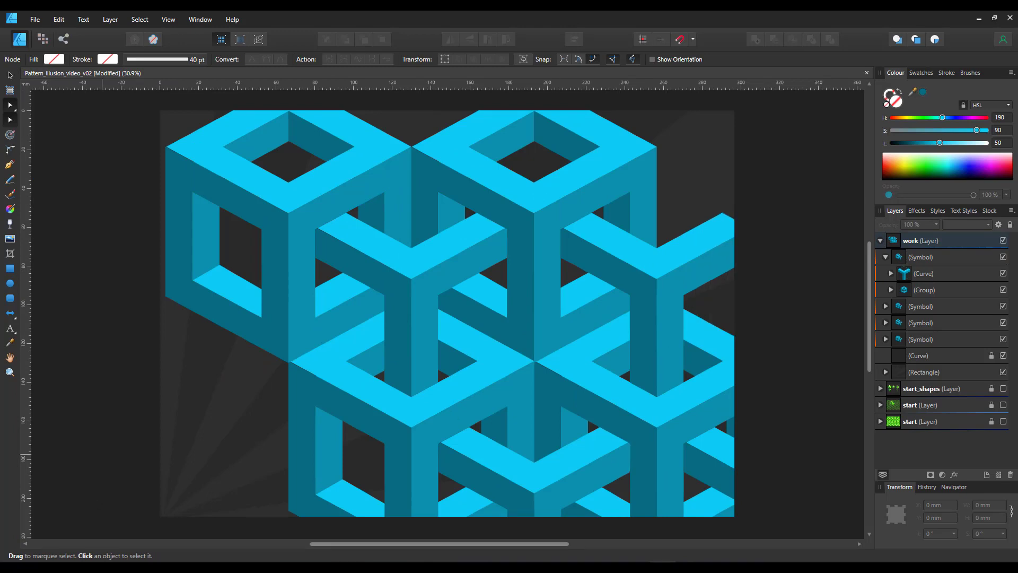